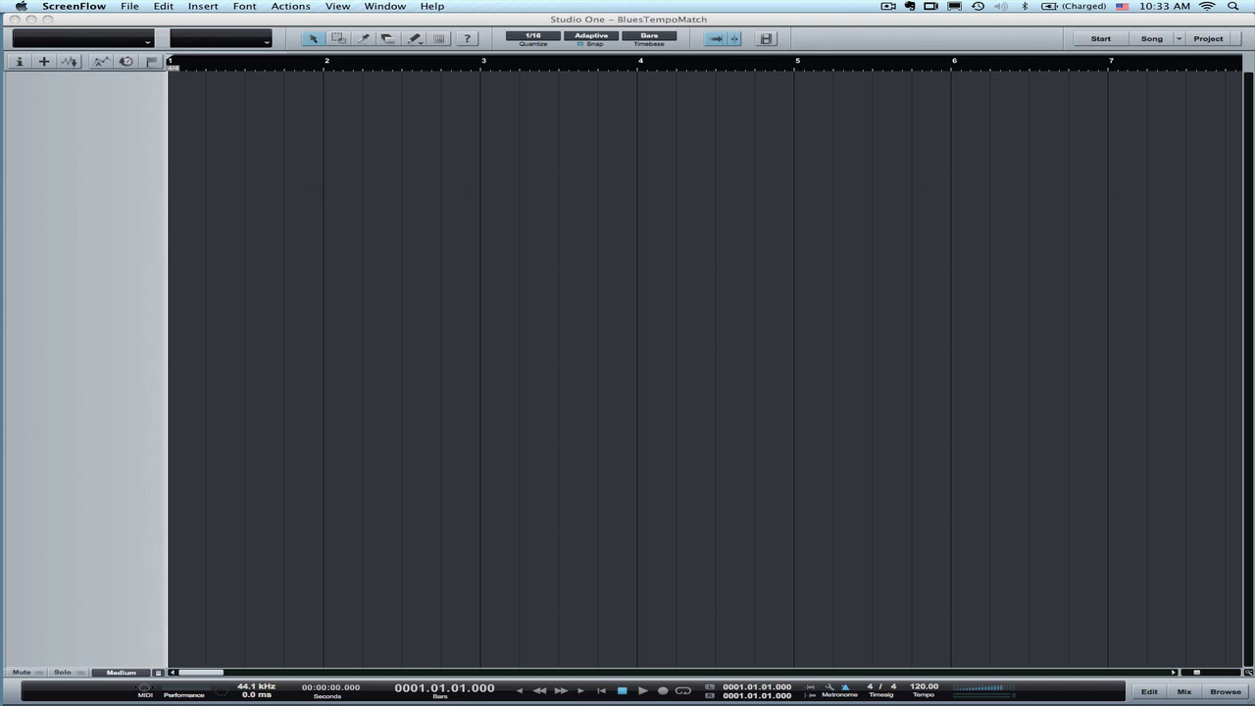
Import Quick Start Blues onto its own track at bar 1 and open the clip in the editor.
left_click_drag(1243, 350, 167, 189)
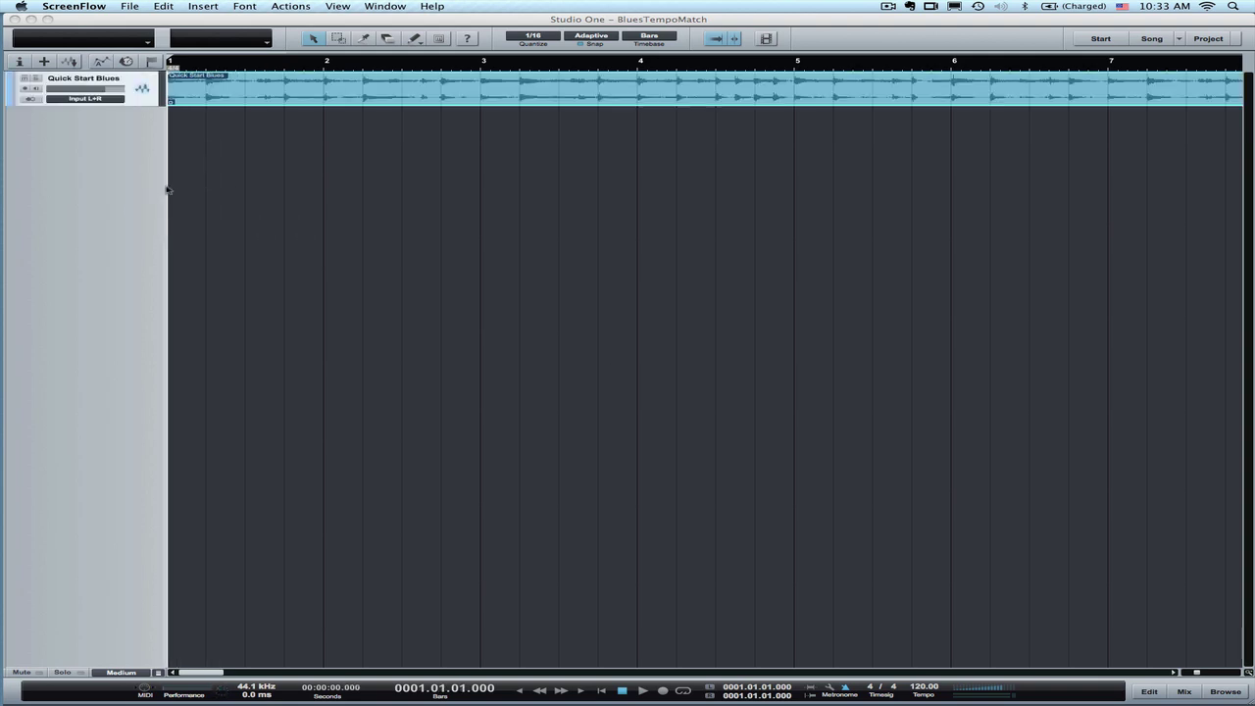
left_click(189, 76)
key("e")
key("e")
scroll(261, 134, "left", 2)
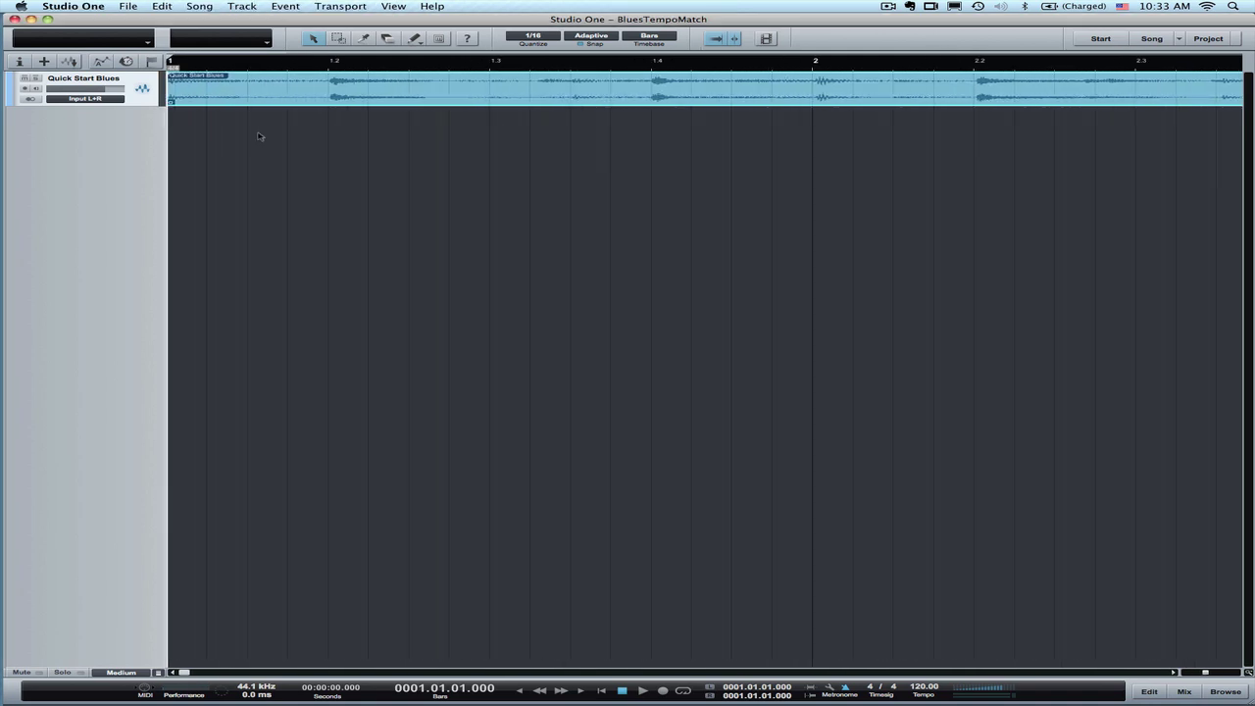
double_click(179, 90)
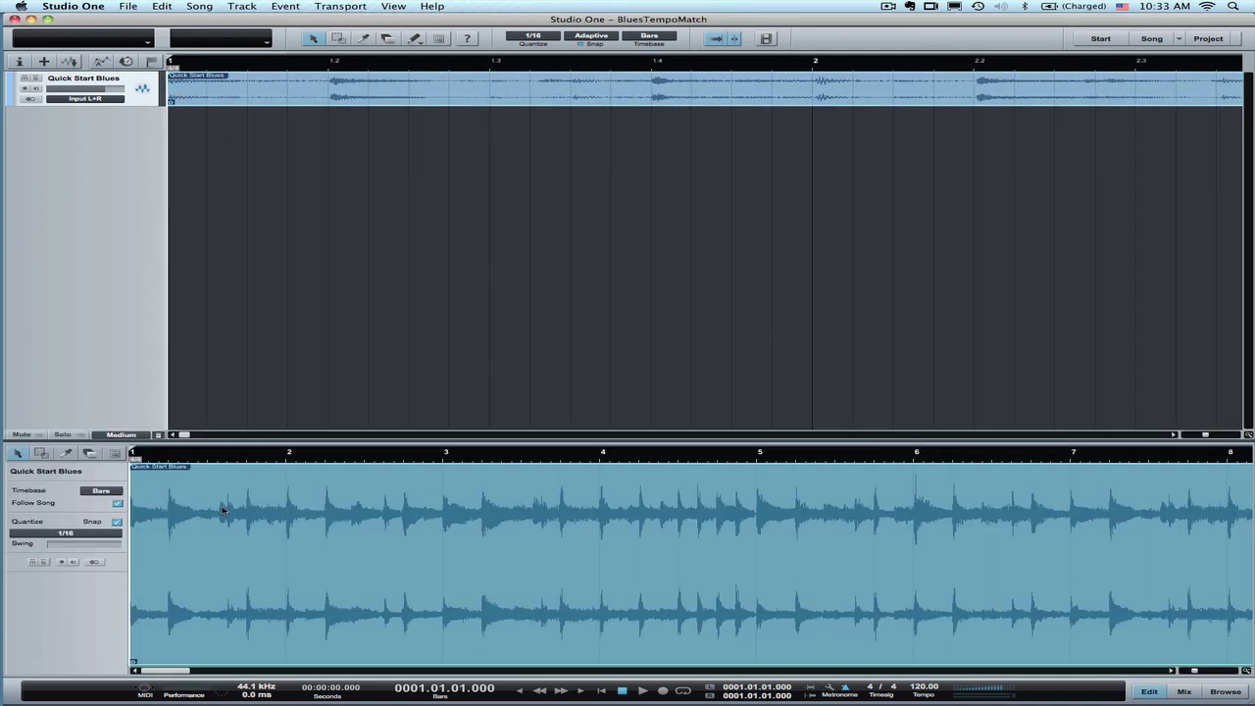
Fit the whole clip in the editor and play the song from the start.
key("space")
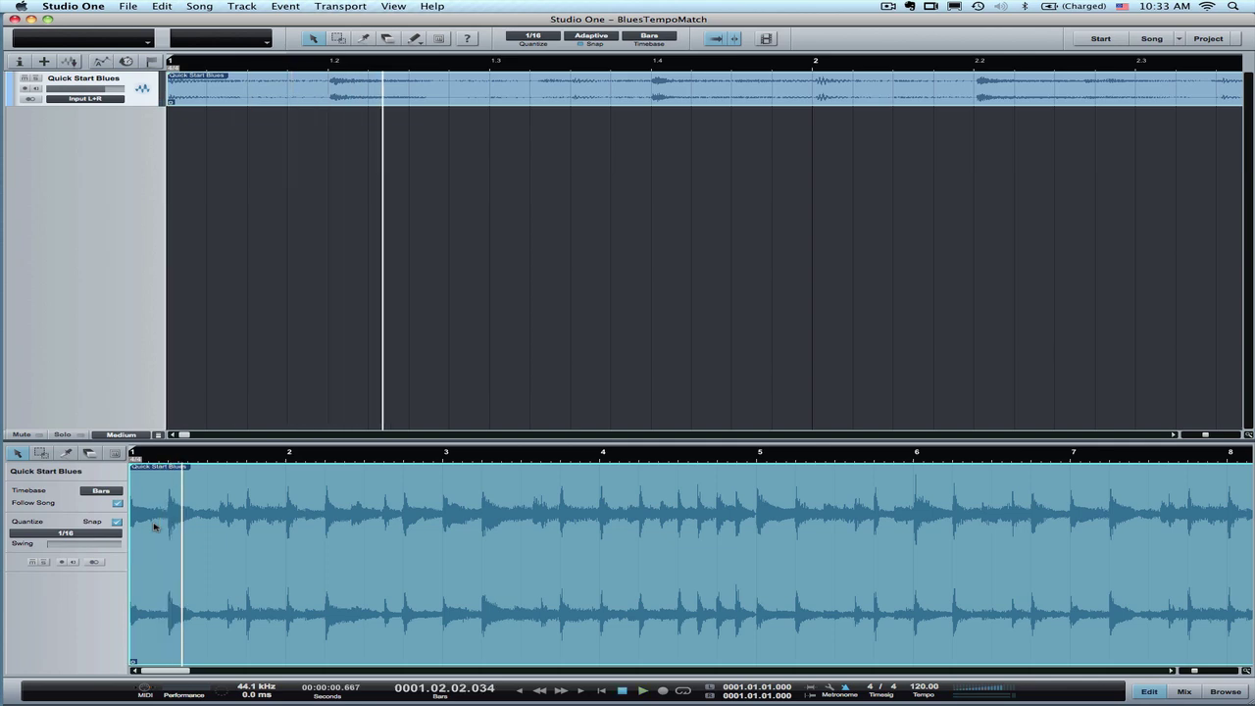
key("shift+f")
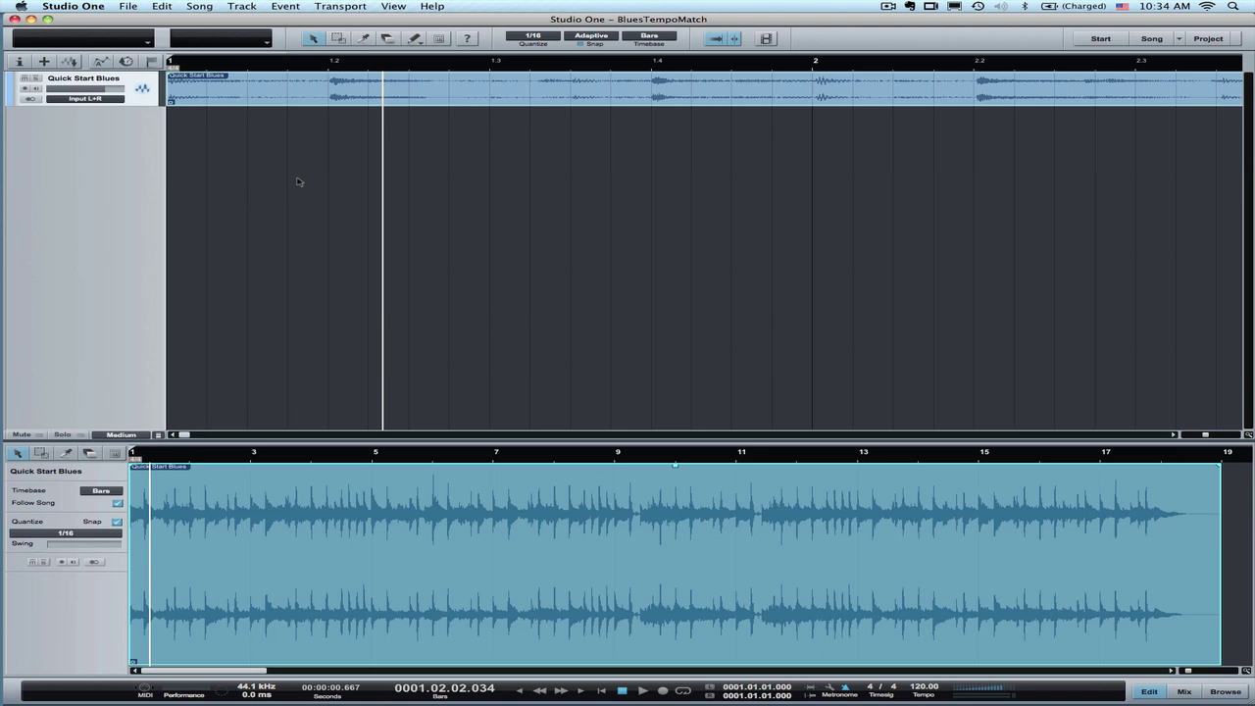
key("Home")
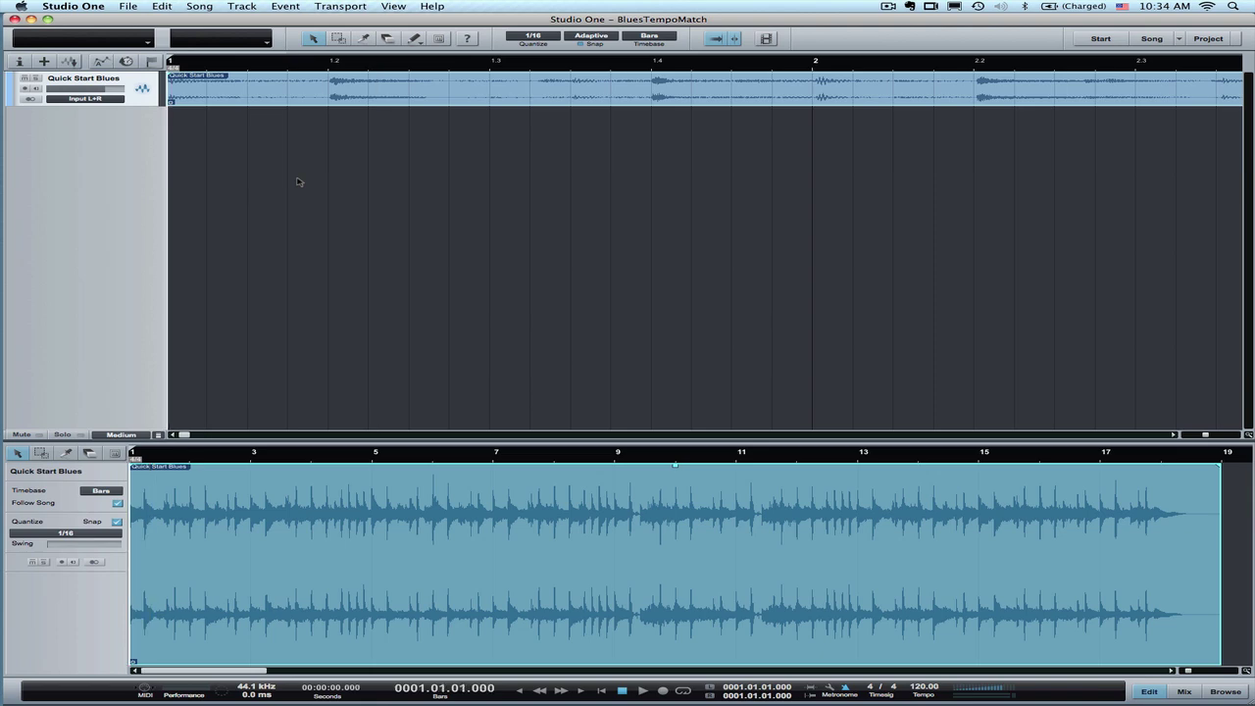
key("space")
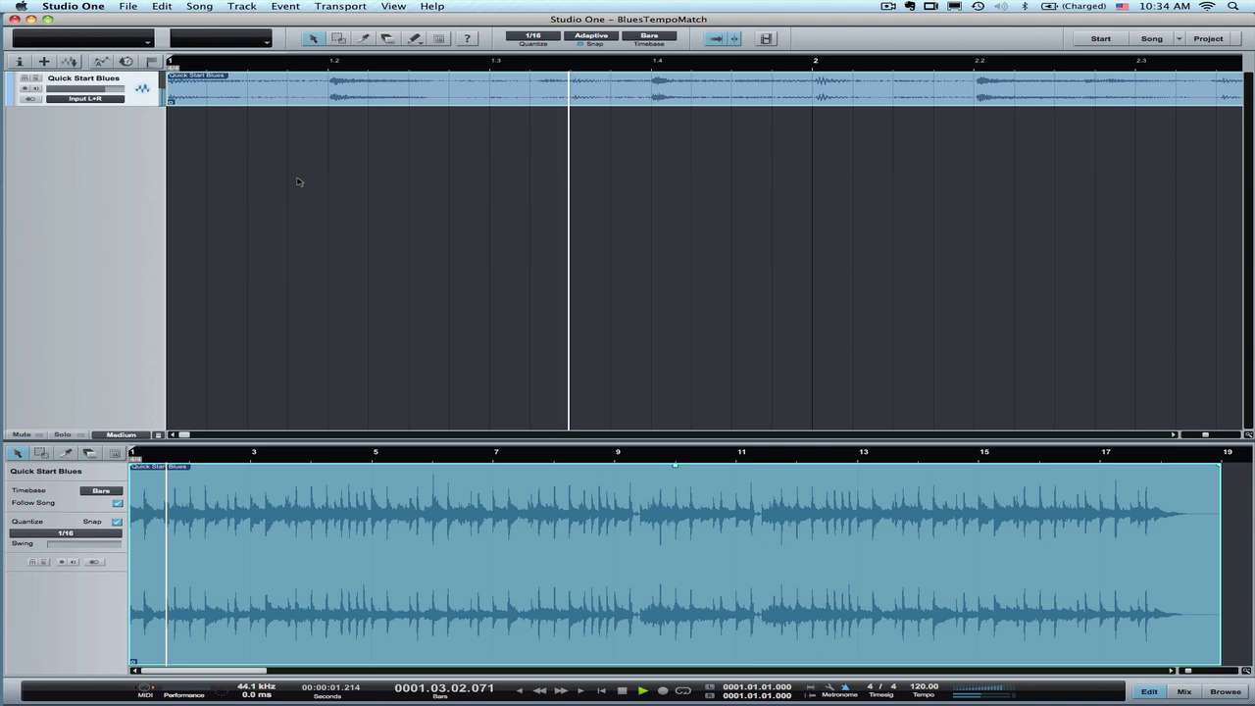
key("space")
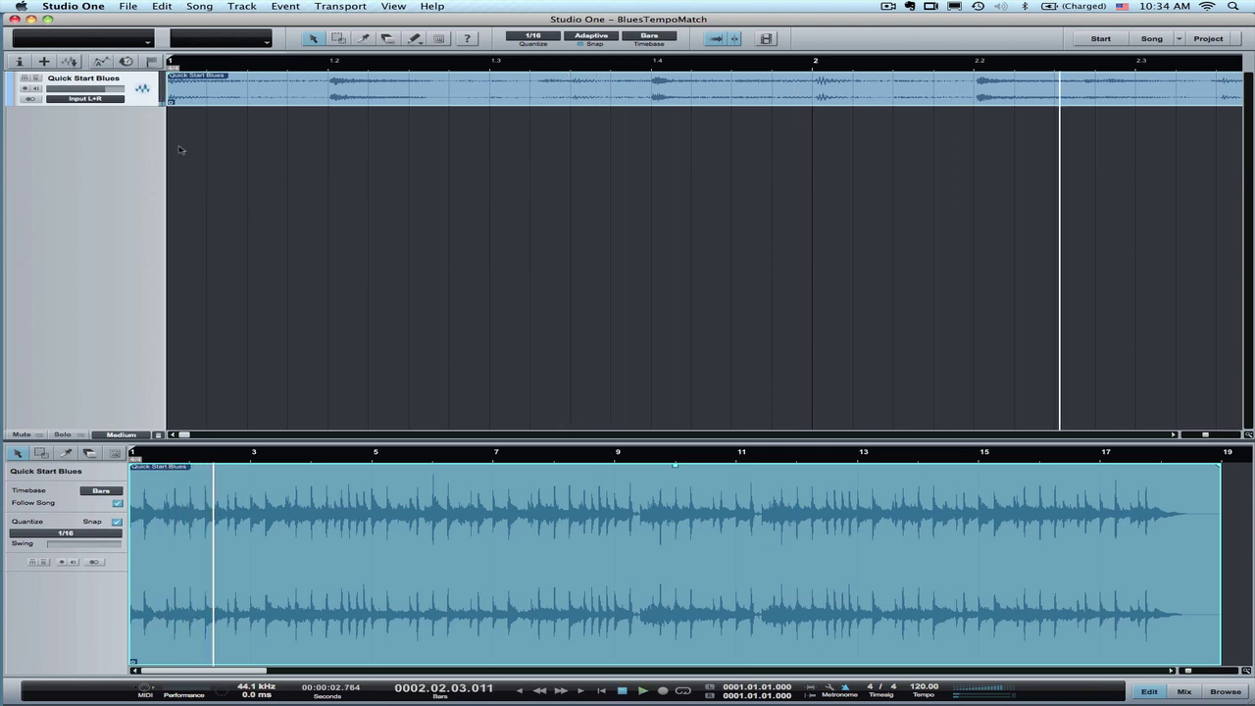
Set the Quick Start Blues track's Tempo mode to Don't follow in the Inspector.
left_click(18, 62)
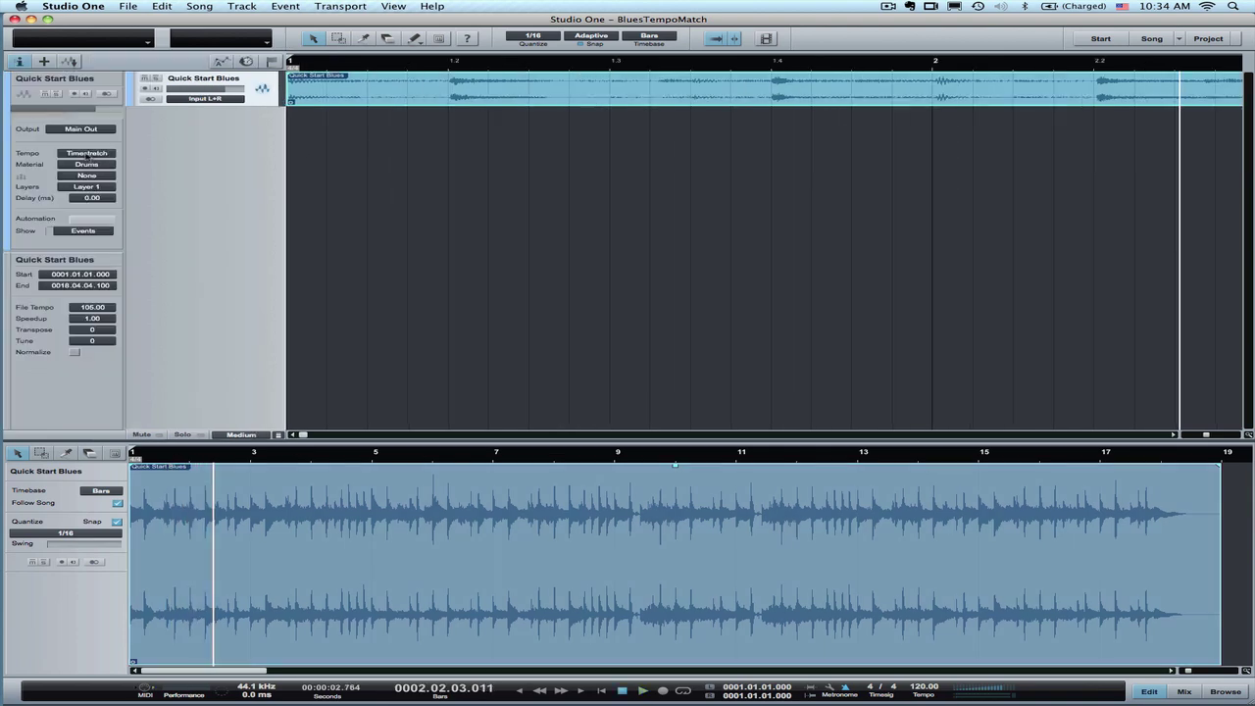
left_click(88, 154)
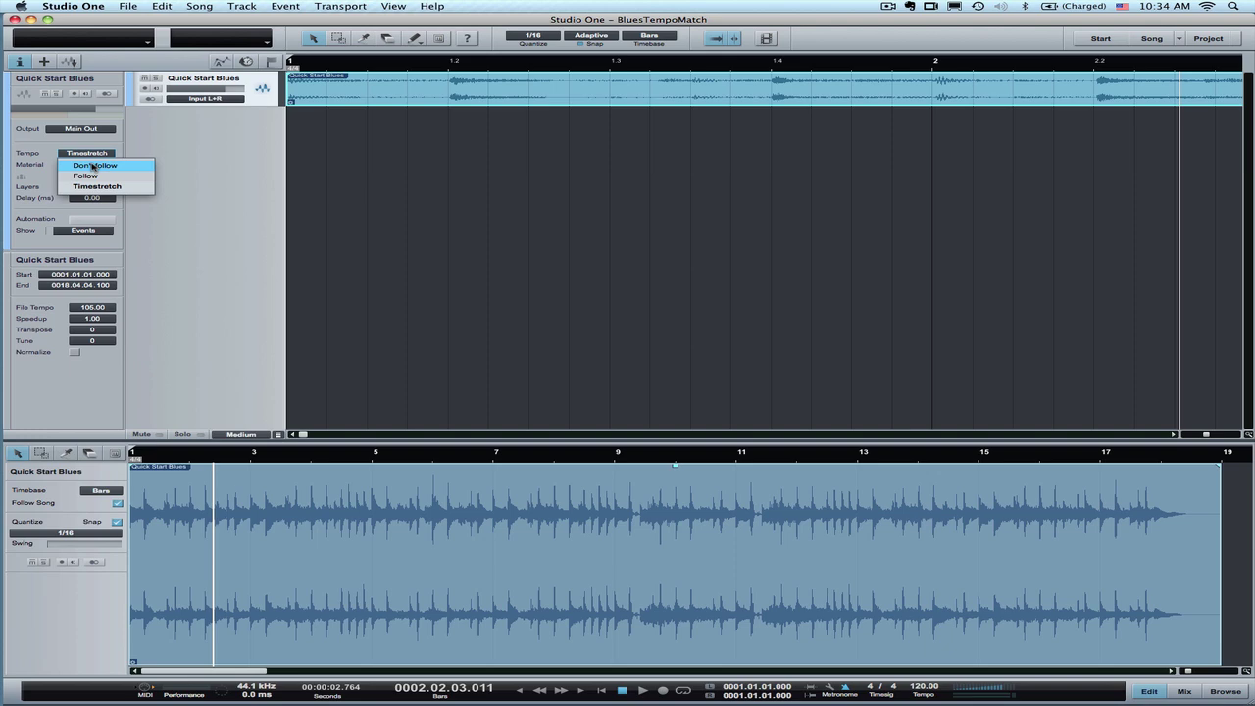
left_click(93, 165)
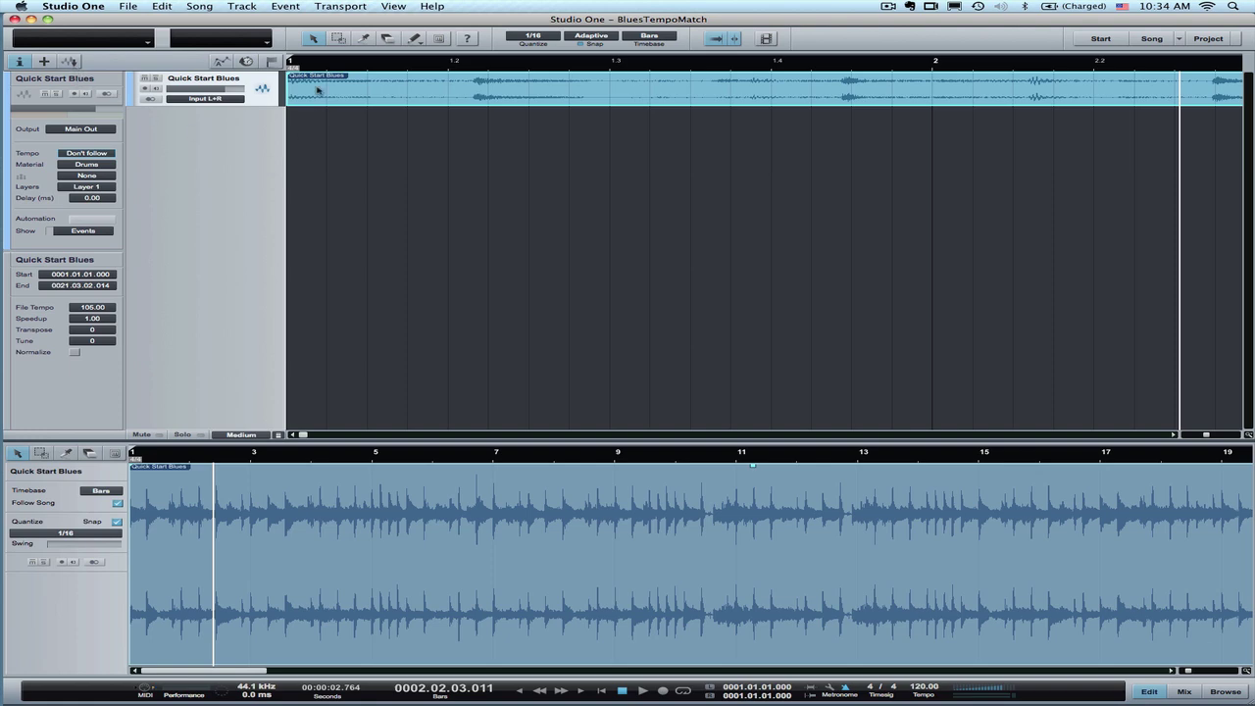
Play bars 1–5 from the start, then zoom in around position 0003.02.02.000.
left_click_drag(345, 69, 342, 50)
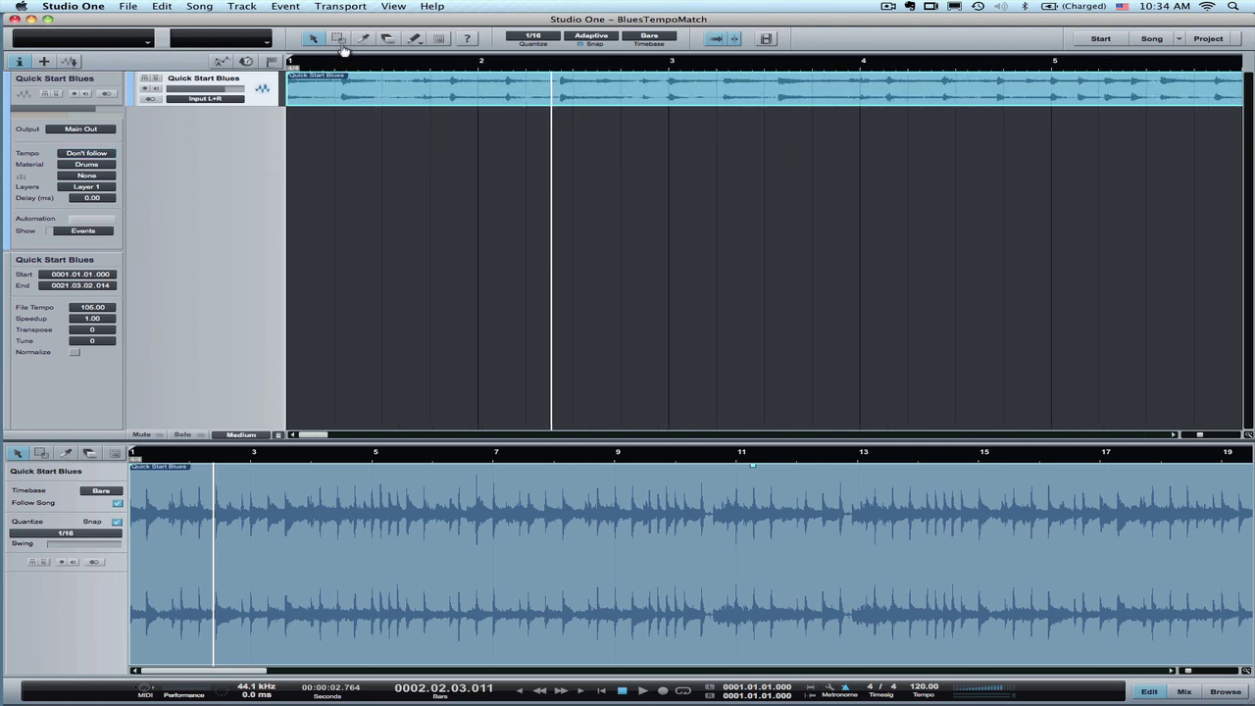
key("Home")
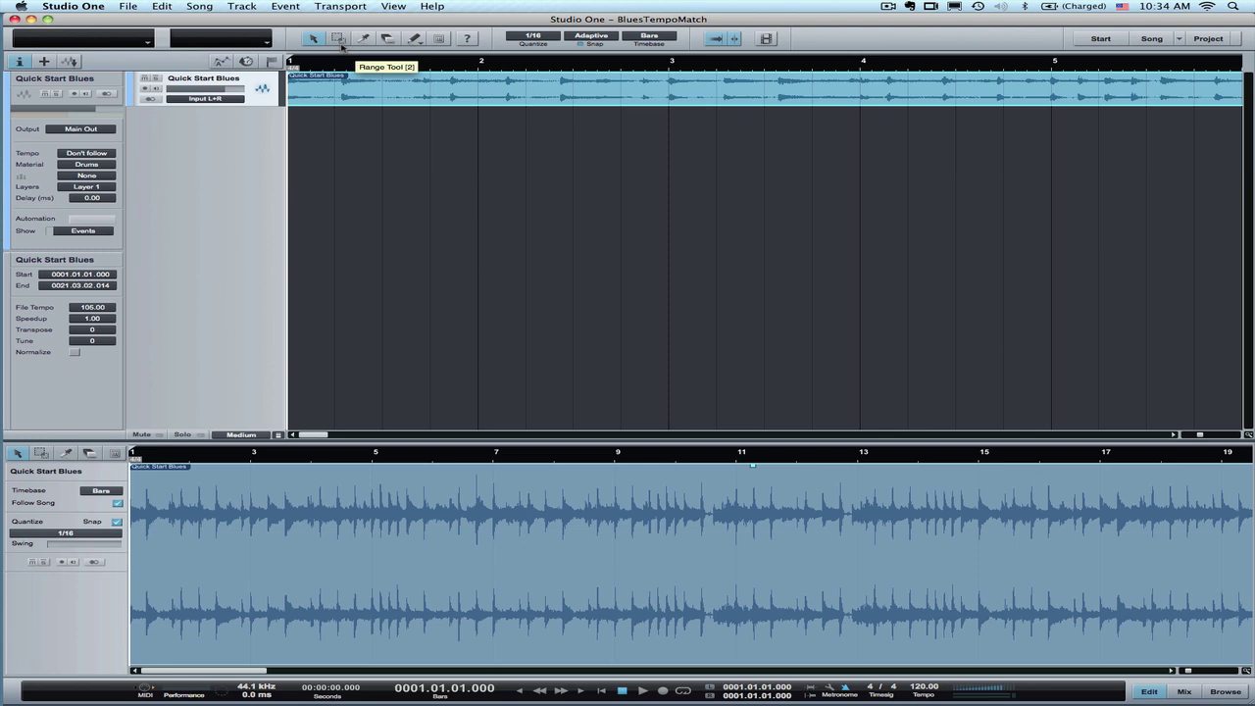
key("space")
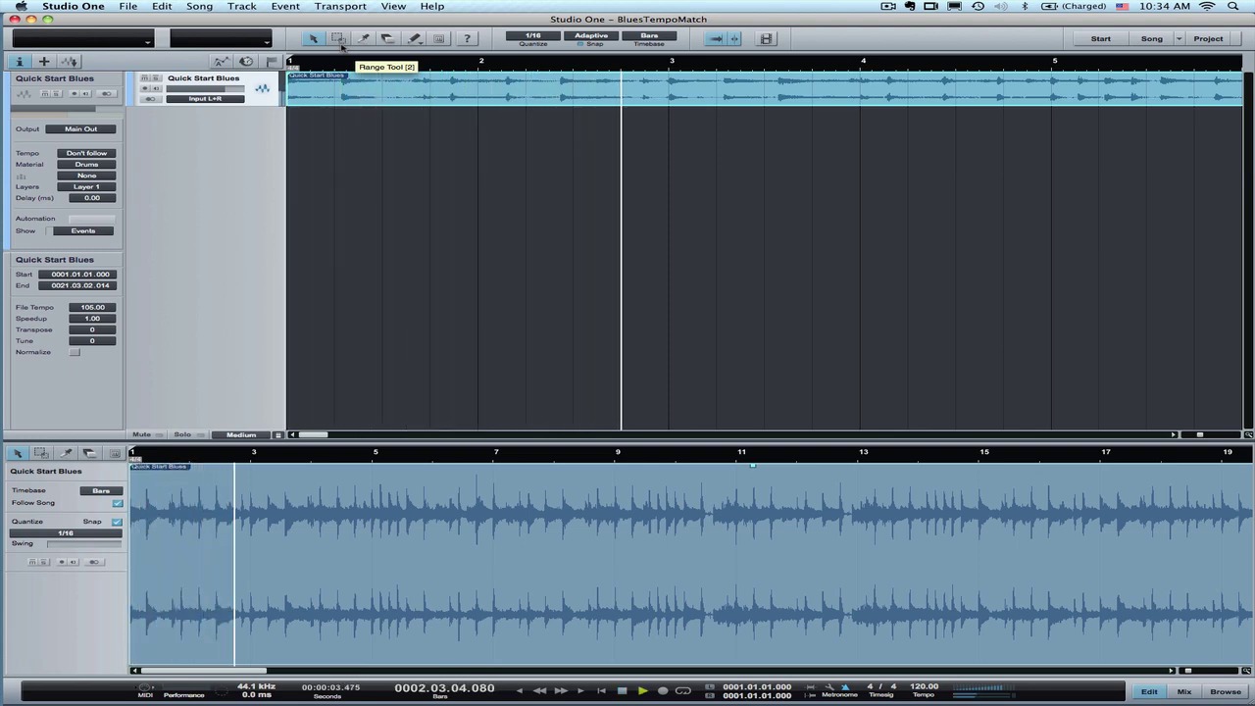
key("space")
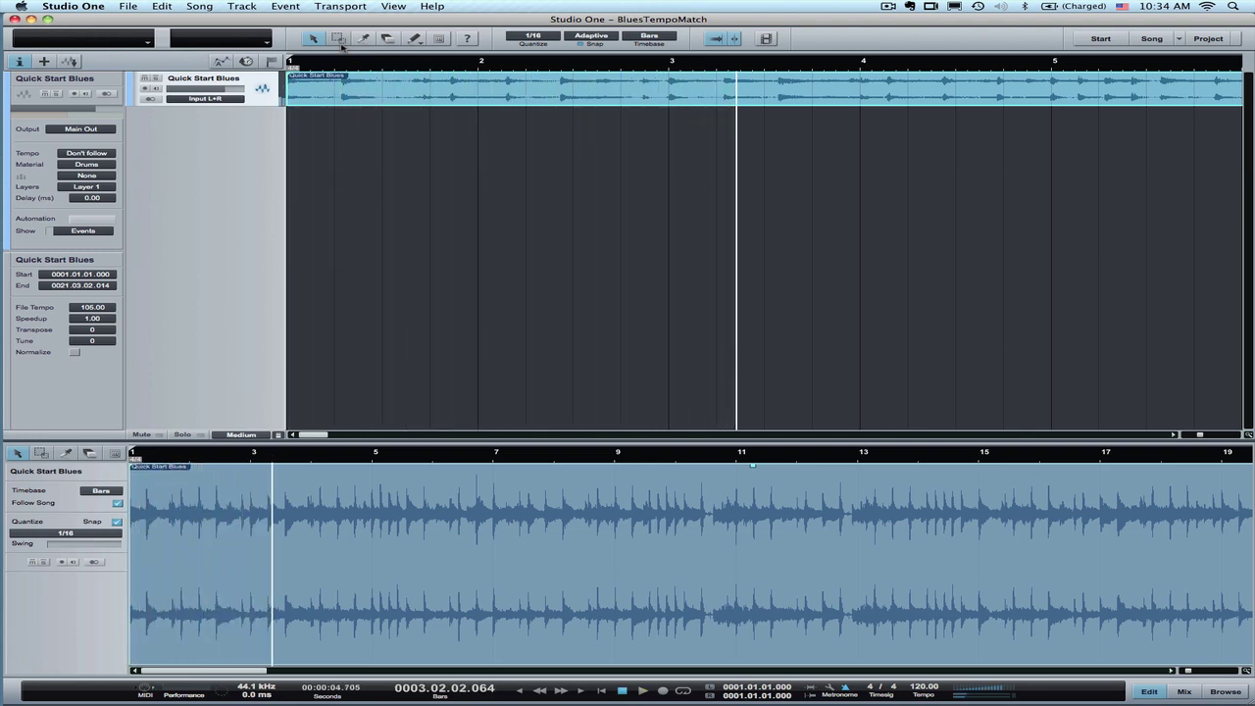
left_click(725, 67)
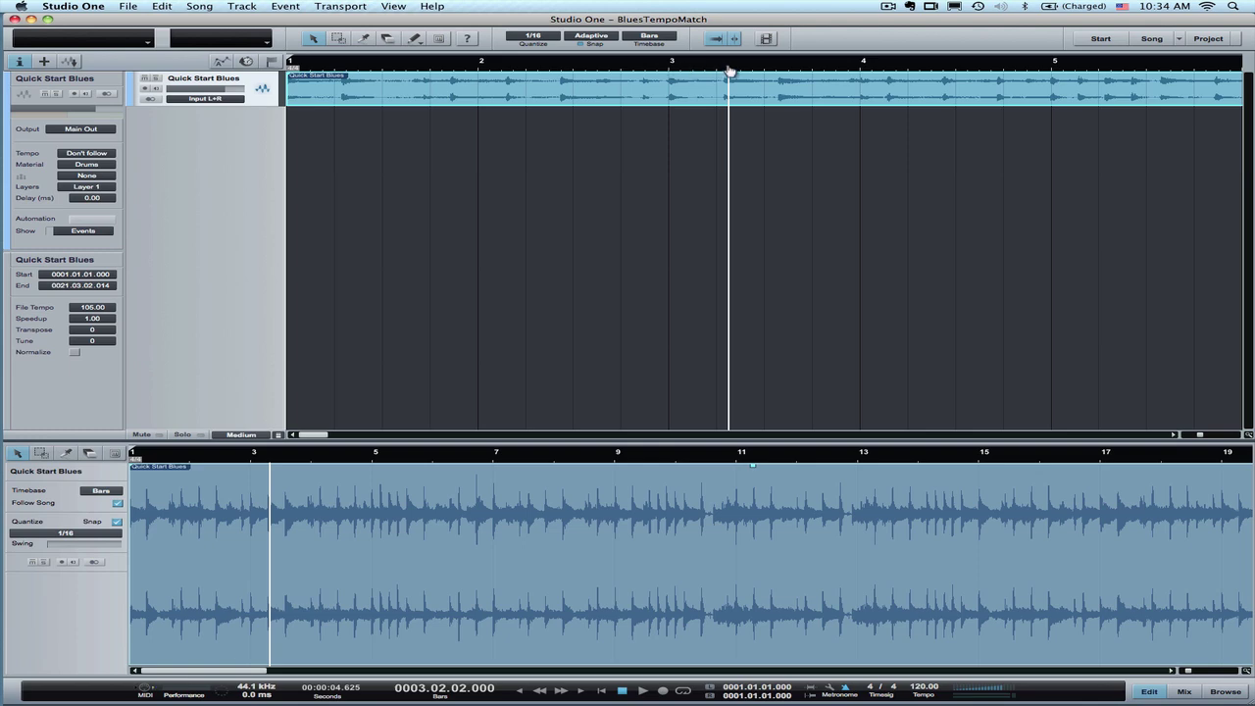
key("e")
key("e")
key("e")
key("e")
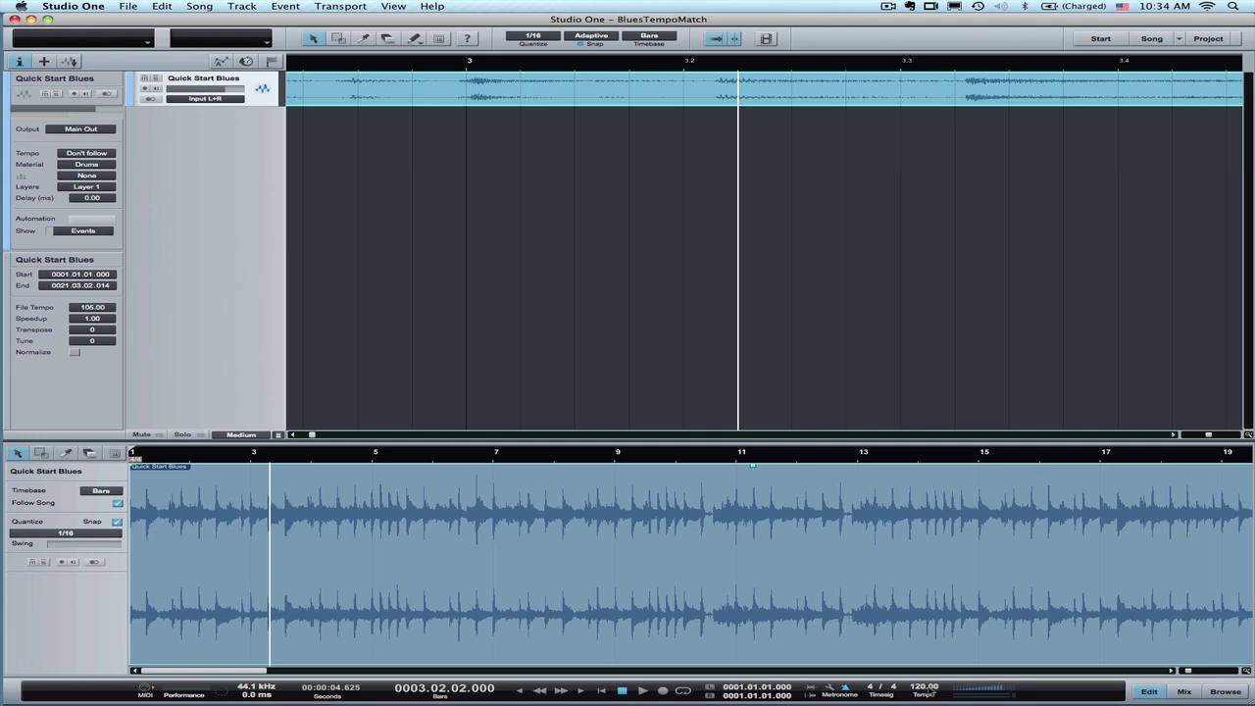
Lower the song tempo and show bars 1 to 4 from the song start.
mouse_move(924, 687)
left_mouse_down()
mouse_move(898, 693)
mouse_move(928, 692)
left_mouse_up()
left_click_drag(652, 61, 654, 49)
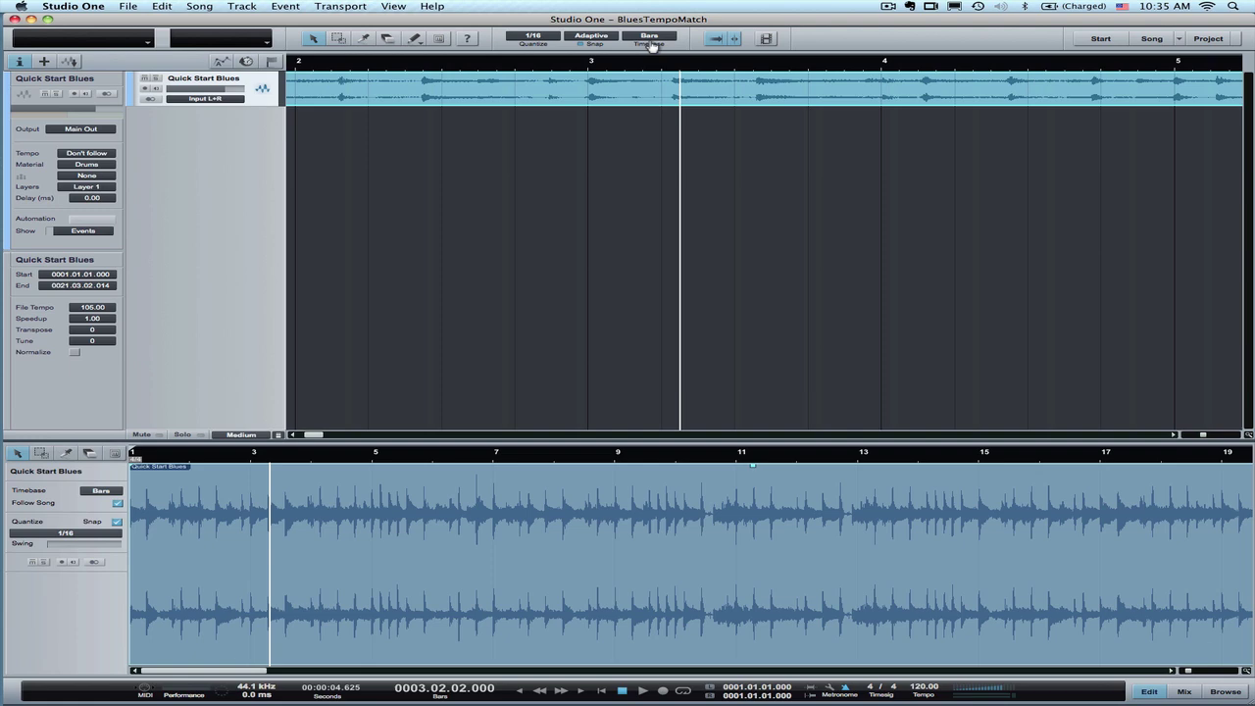
key("w")
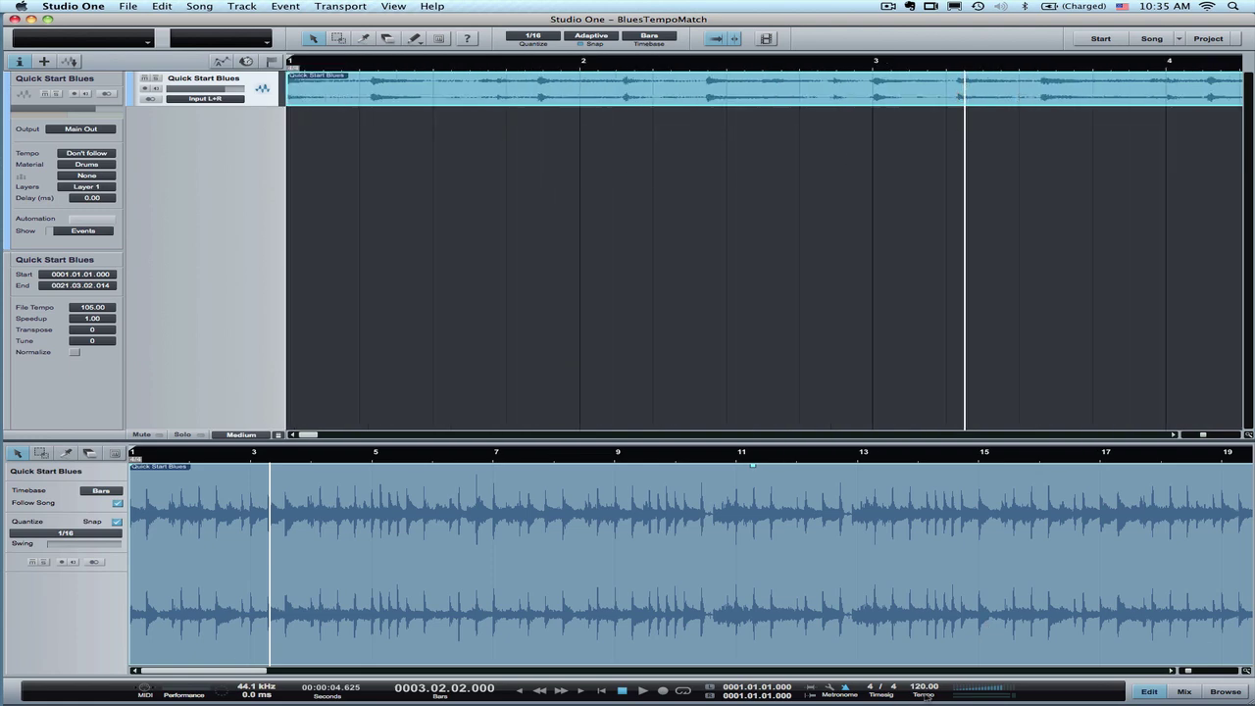
Fine-tune the transport Tempo field until it reads 105.00.
scroll(925, 696, "down", 19)
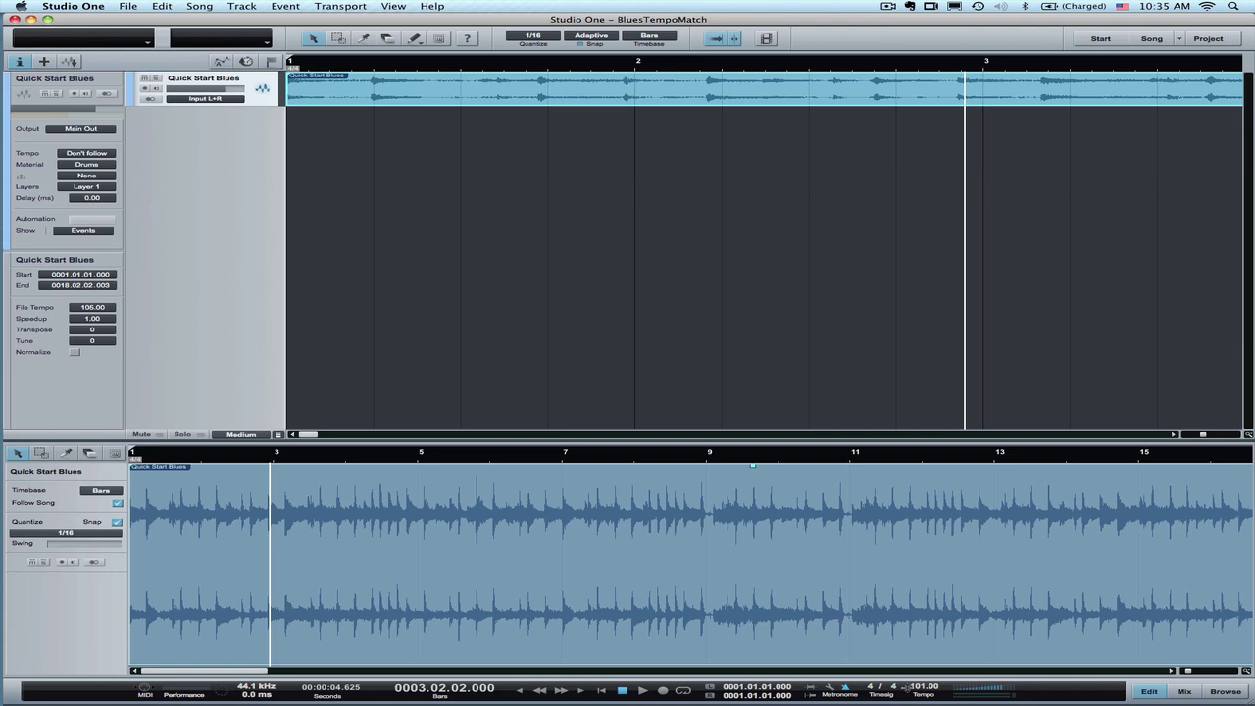
scroll(910, 688, "up", 7)
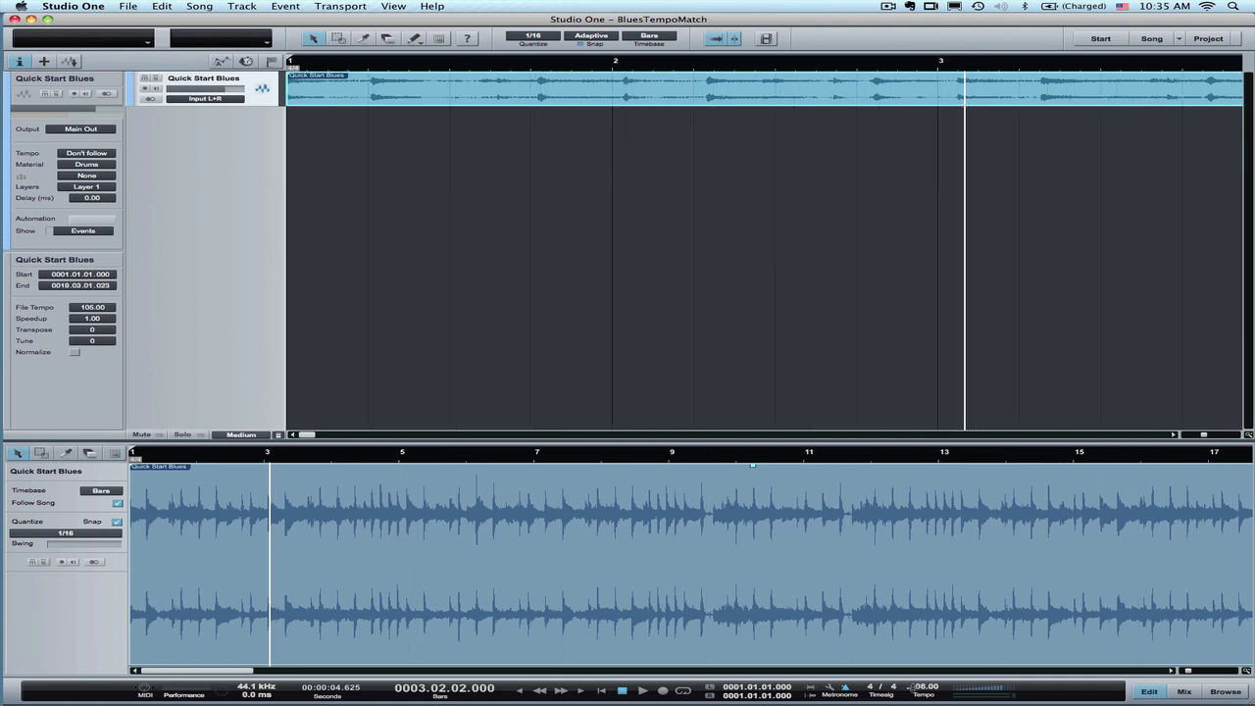
scroll(910, 687, "down", 2)
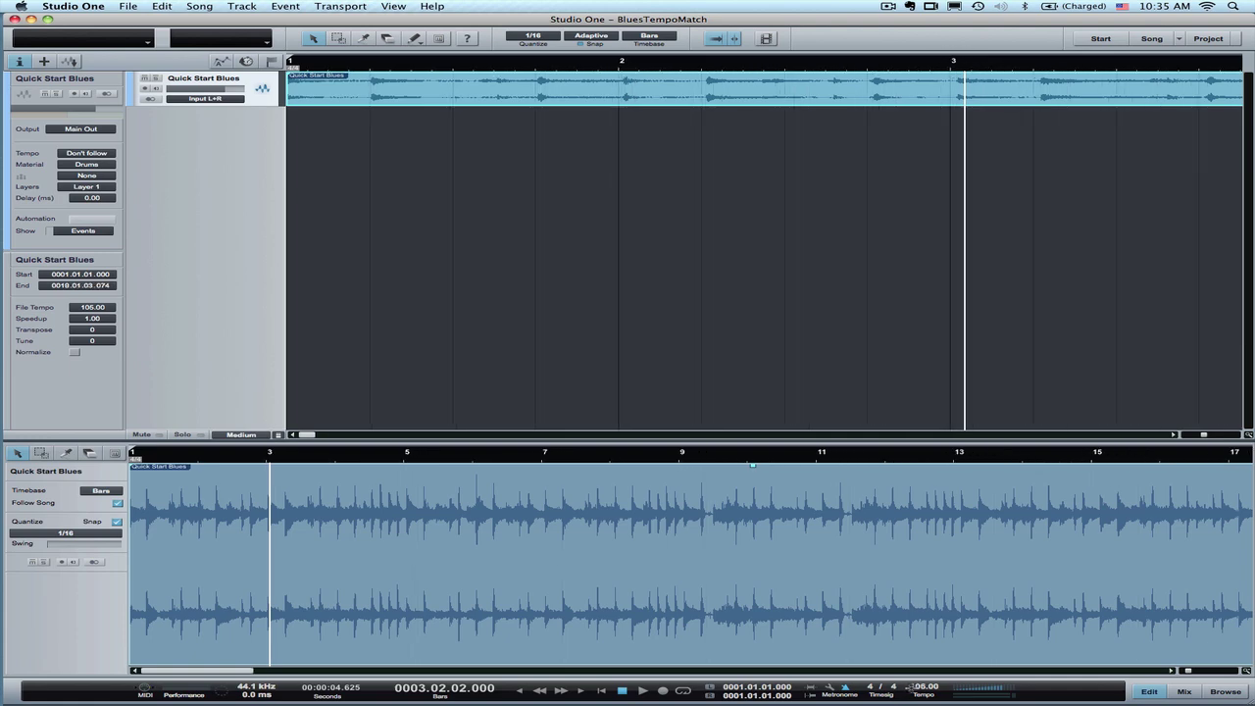
scroll(910, 687, "down", 1)
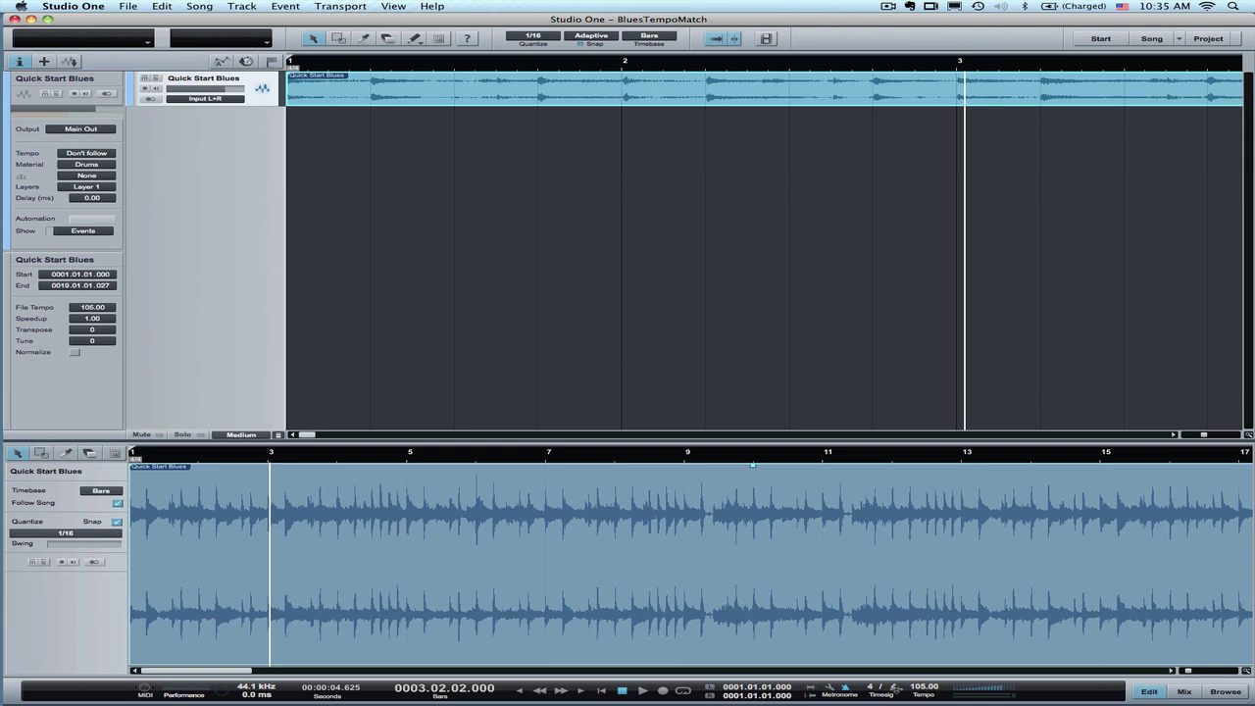
scroll(895, 686, "up", 2)
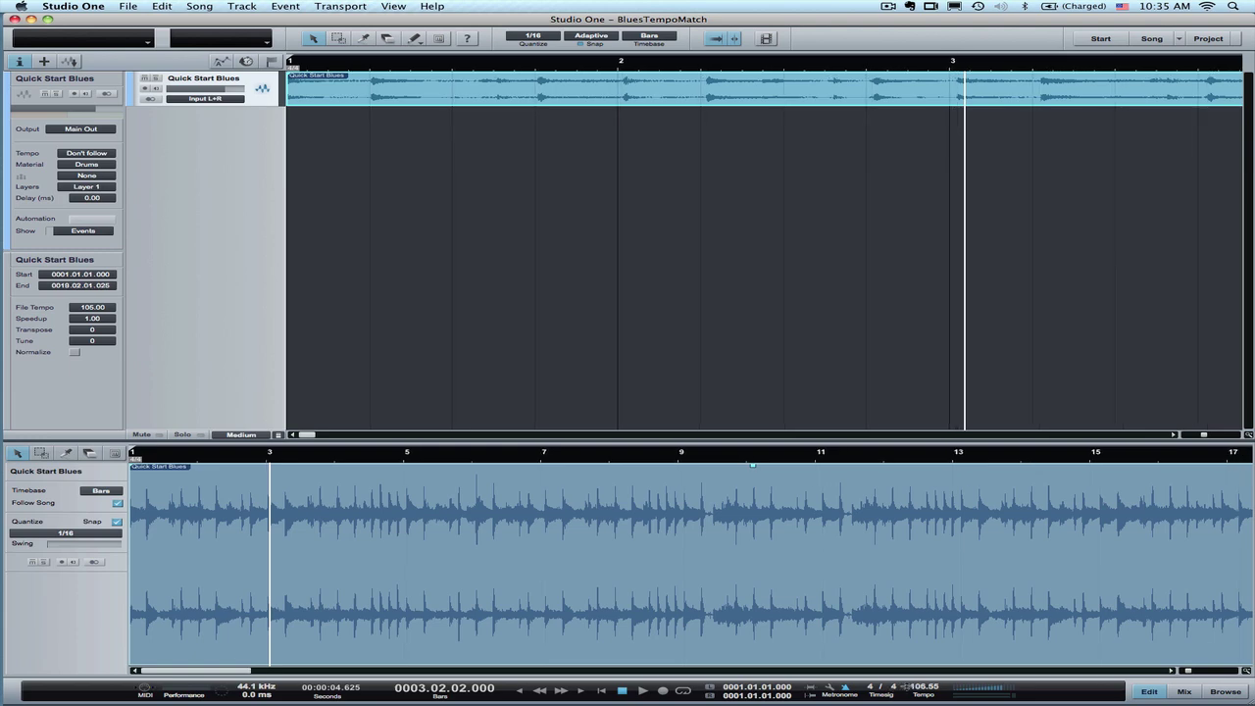
scroll(894, 686, "down", 1)
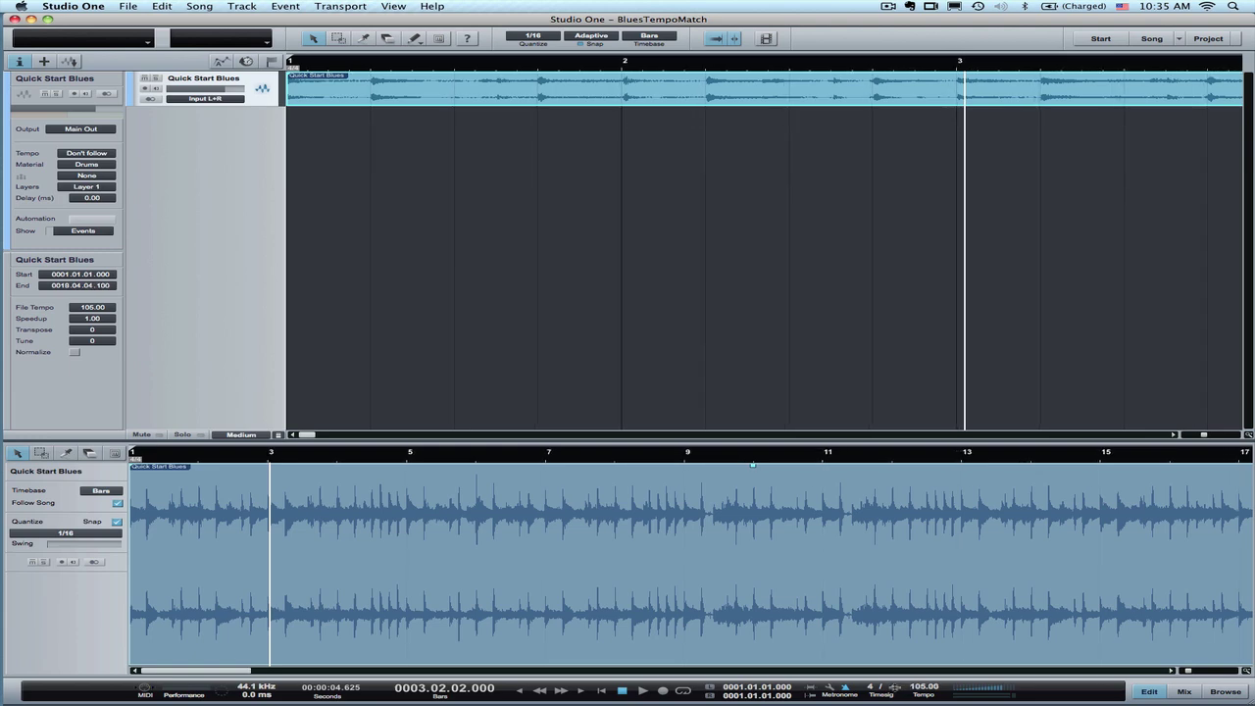
scroll(894, 686, "down", 1)
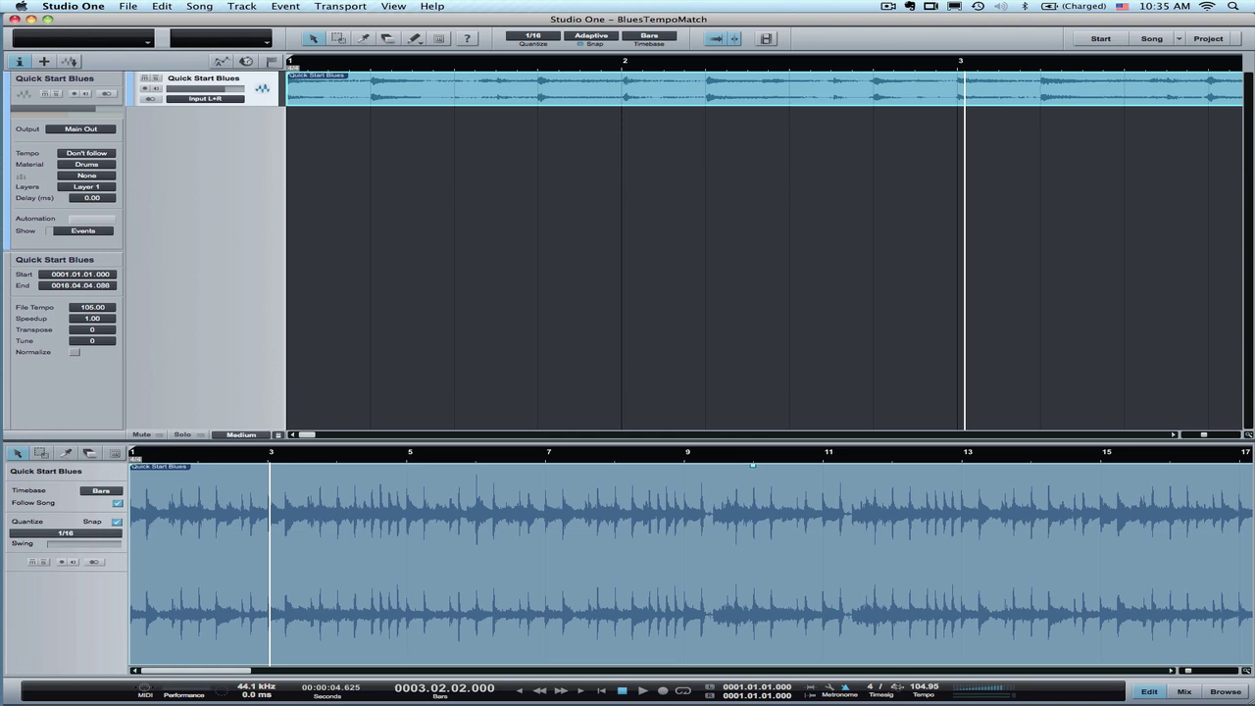
scroll(894, 687, "up", 2)
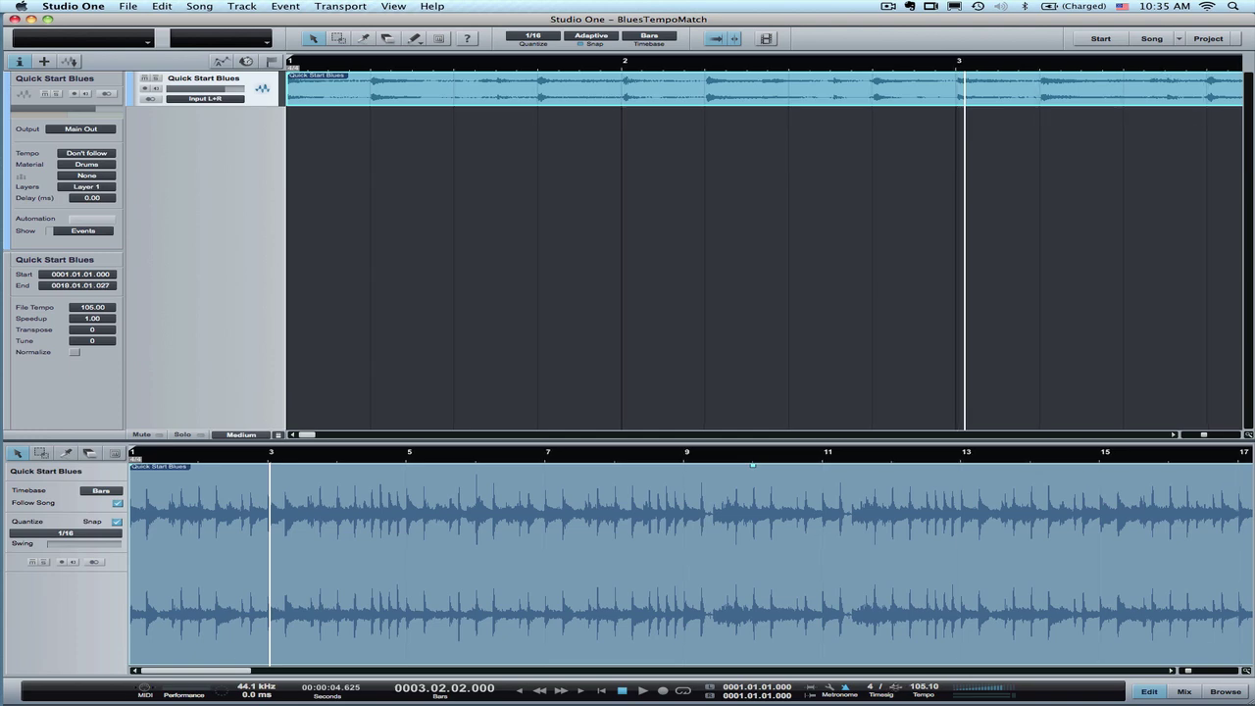
scroll(894, 687, "down", 2)
Return to the song start and turn off Click in Precount Only in Metronome Setup.
key("comma")
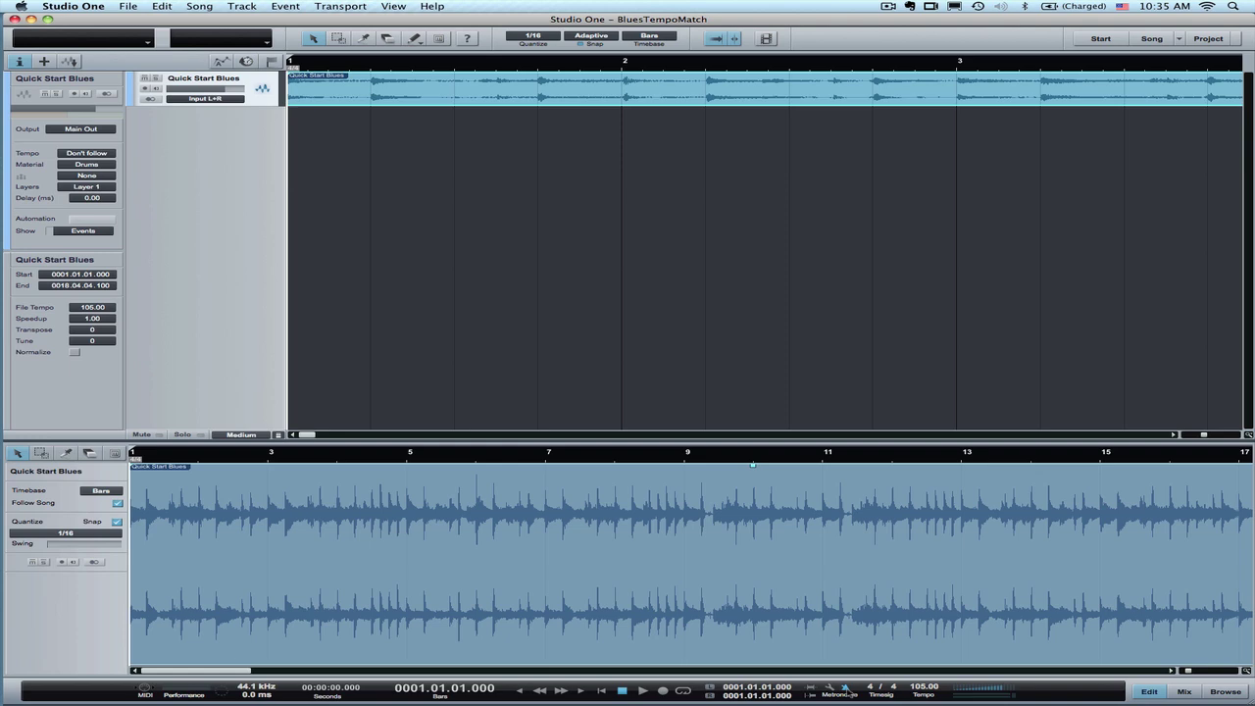
left_click(830, 688)
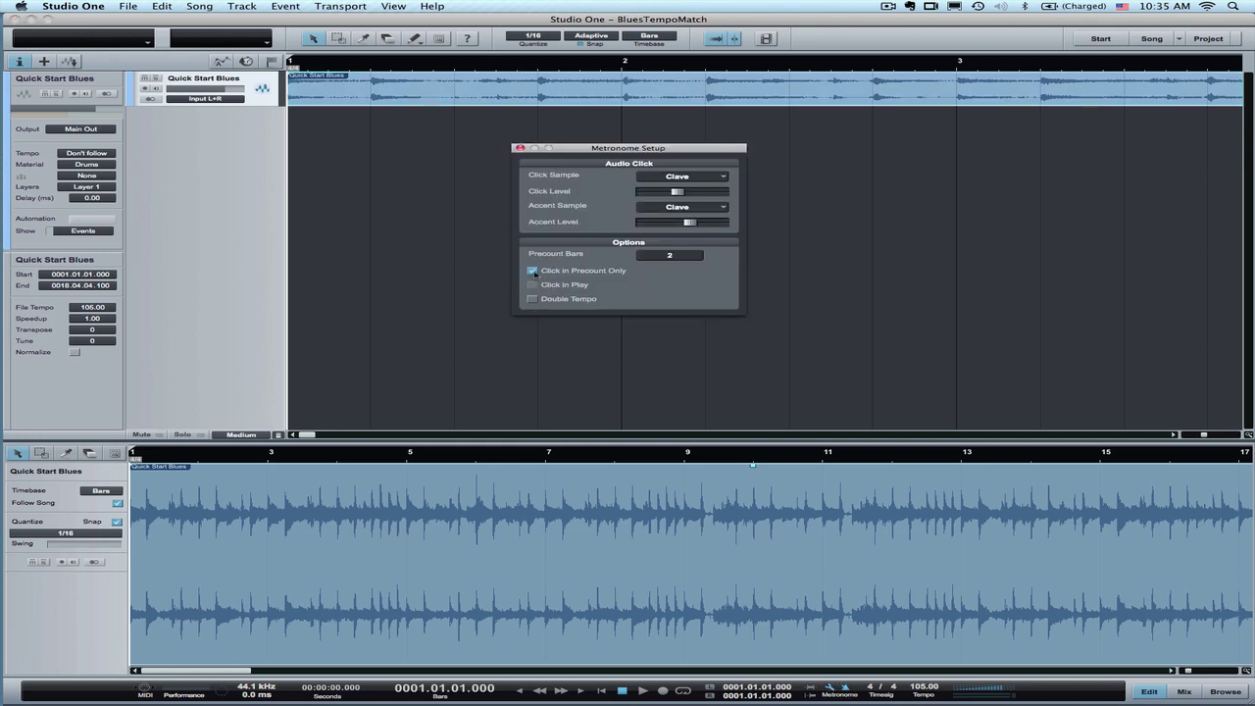
left_click(533, 270)
left_click(521, 148)
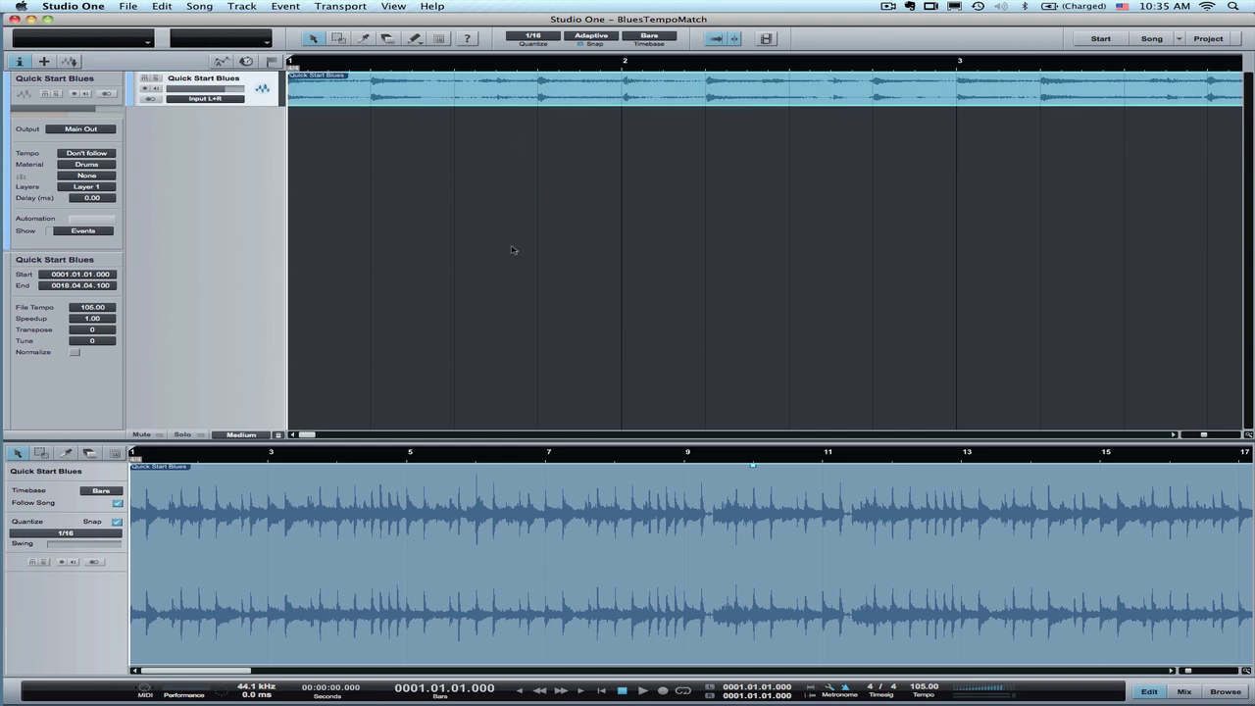
Play the blues track at 105 BPM and zoom out to show the whole event.
key("space")
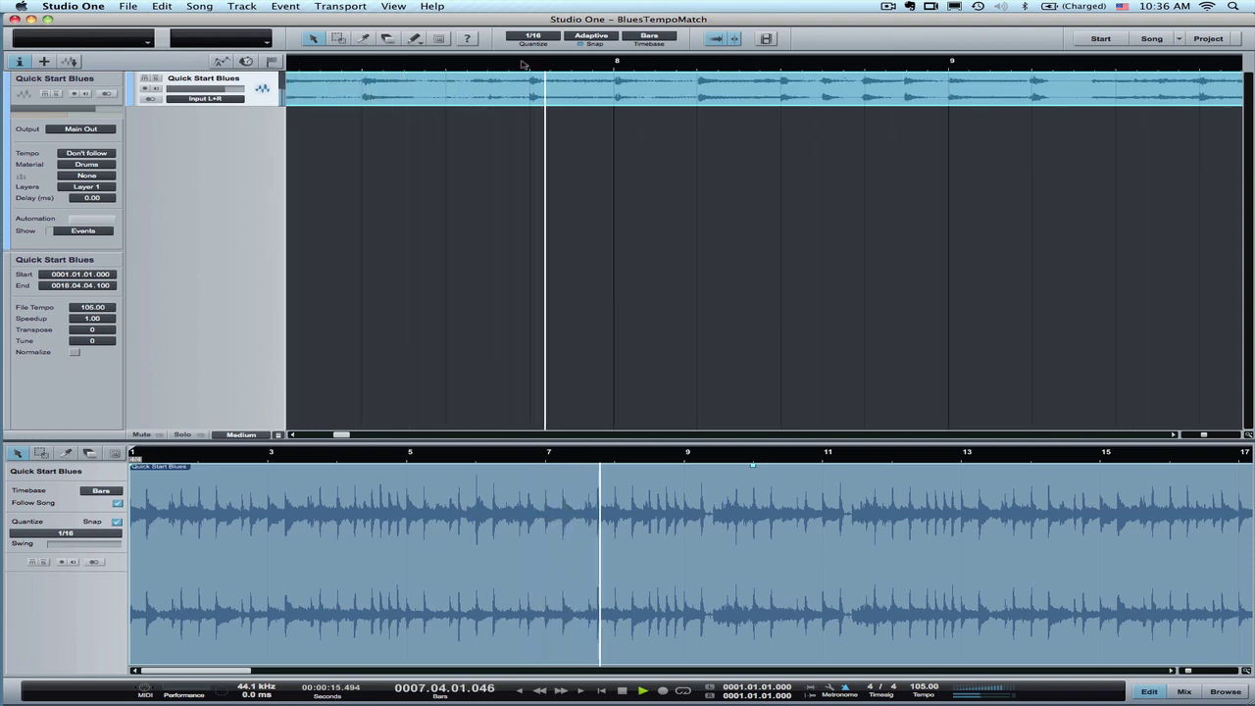
left_click_drag(523, 64, 518, 23)
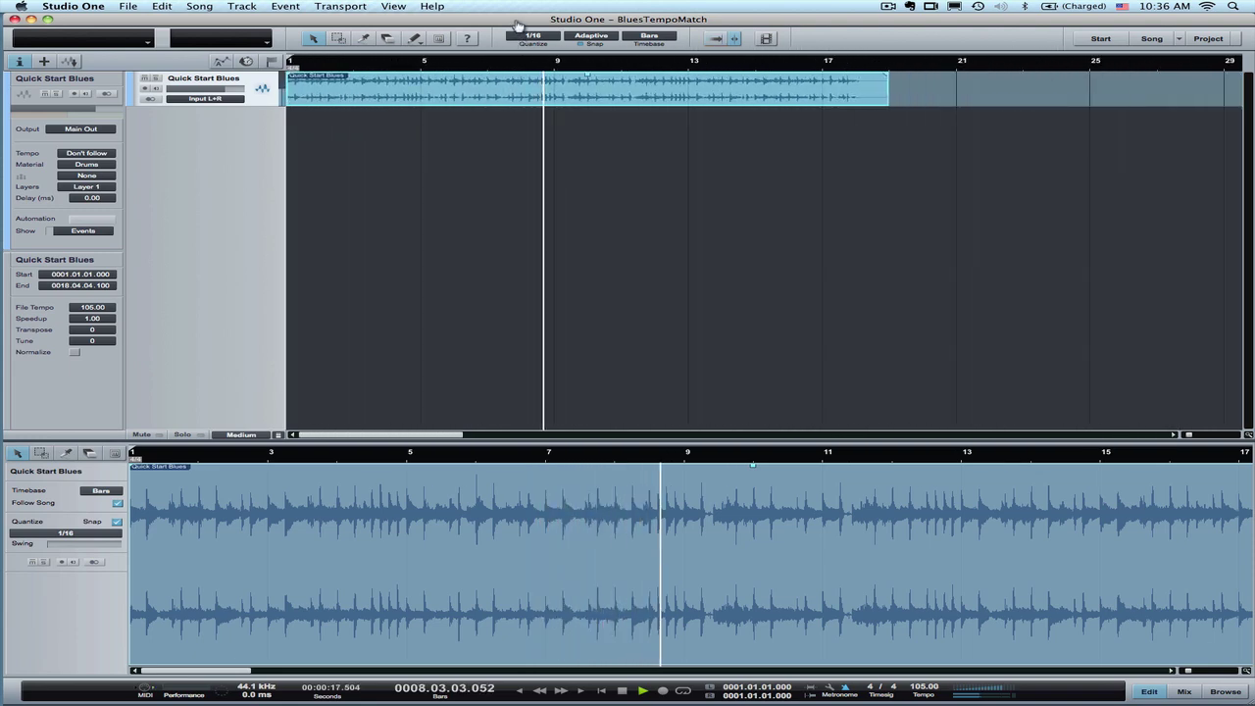